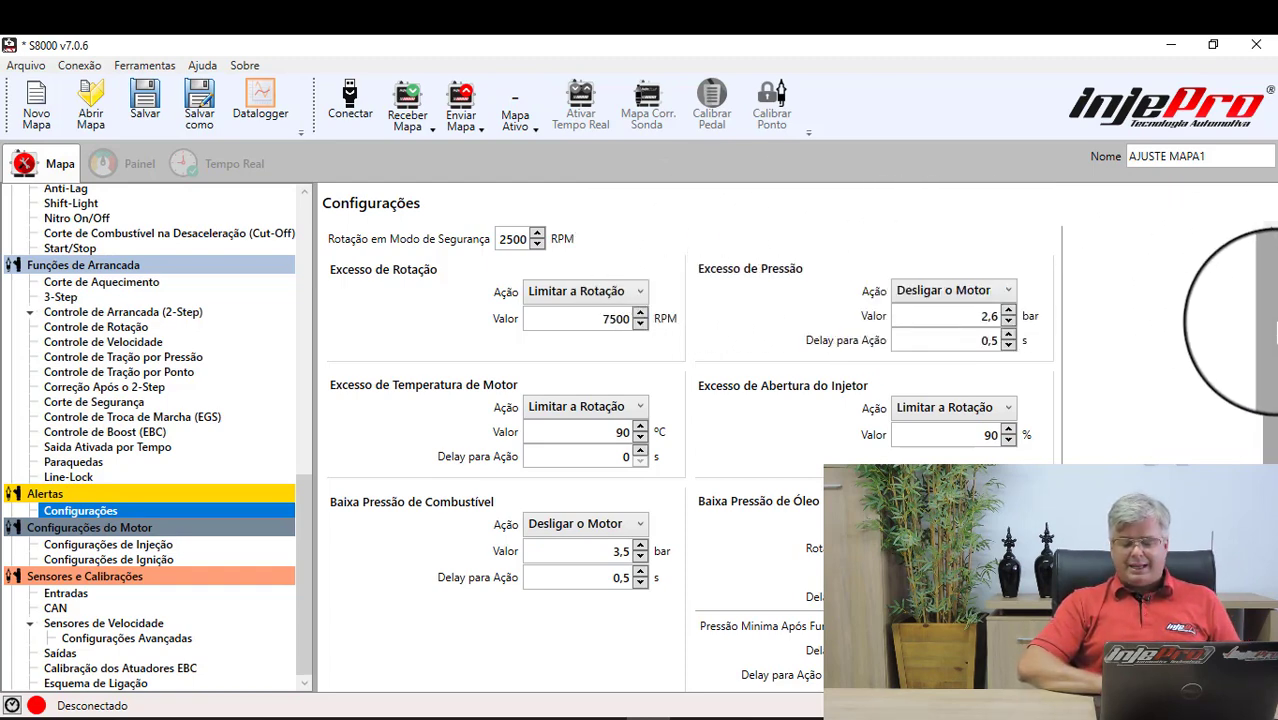
Examine the alert settings and the available low fuel pressure actions, keeping Desligar o Motor selected
scroll(1268, 440, down, 2)
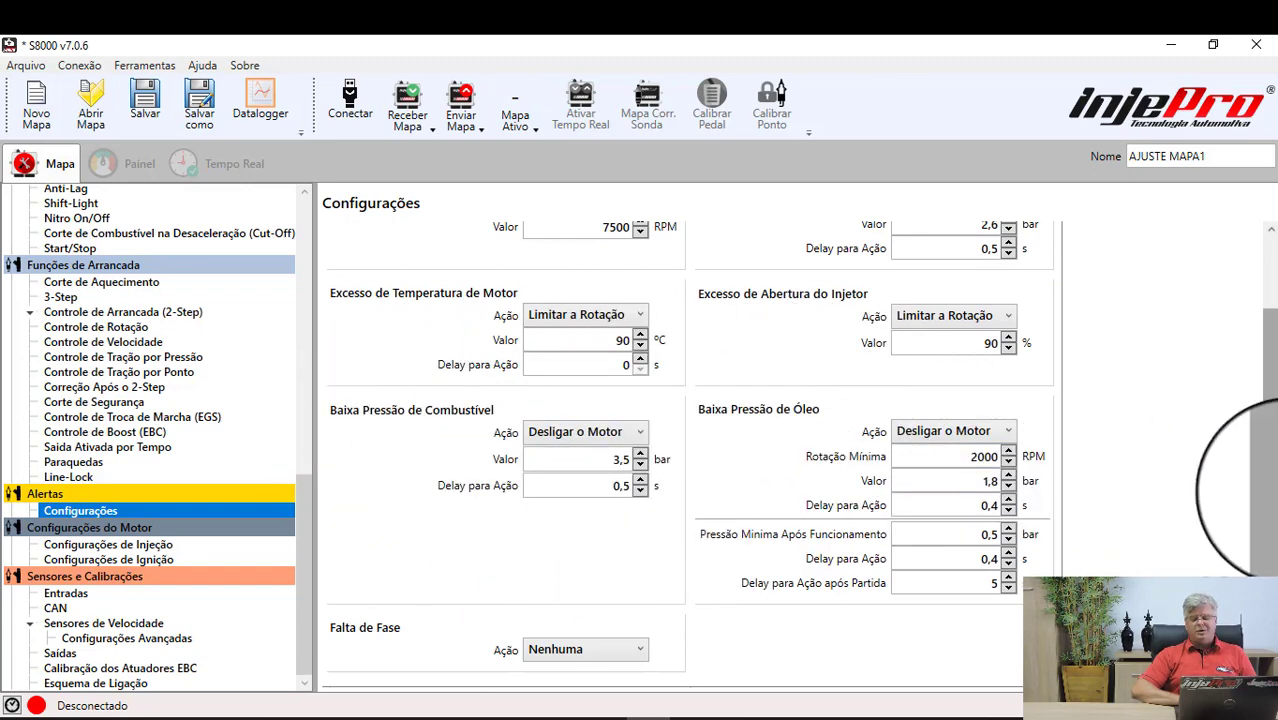
scroll(1270, 450, up, 2)
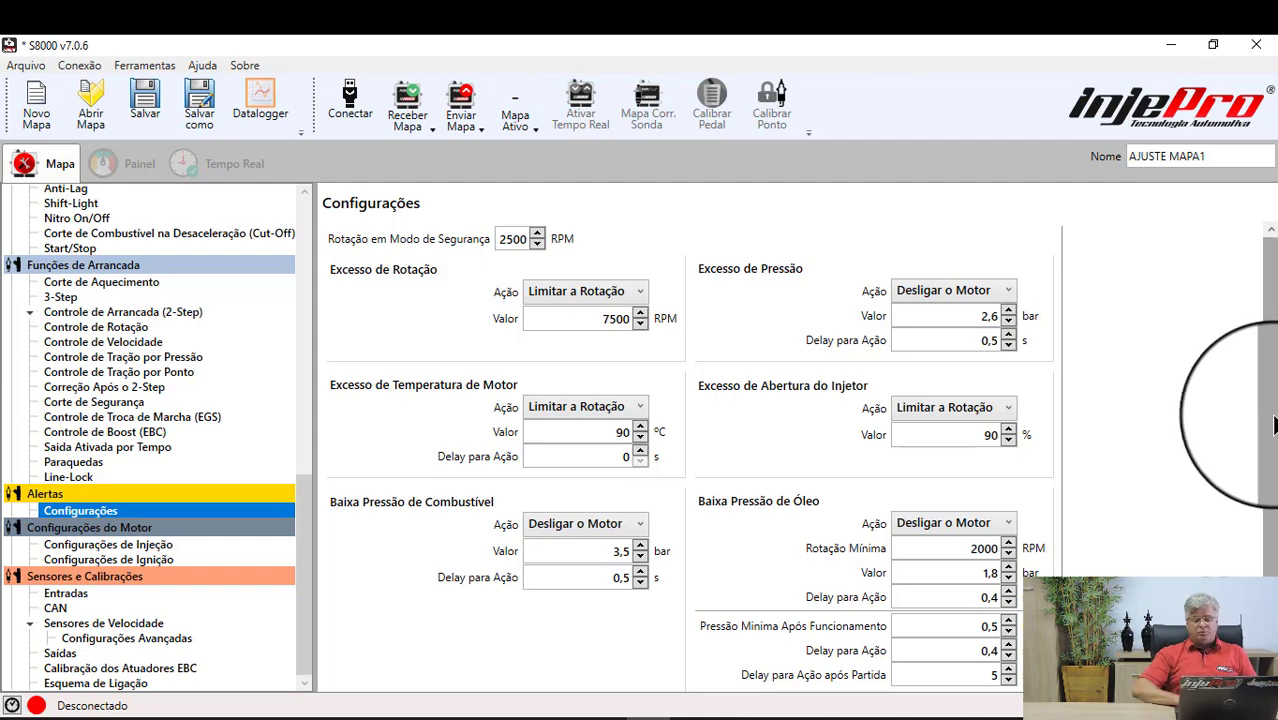
scroll(1274, 480, down, 2)
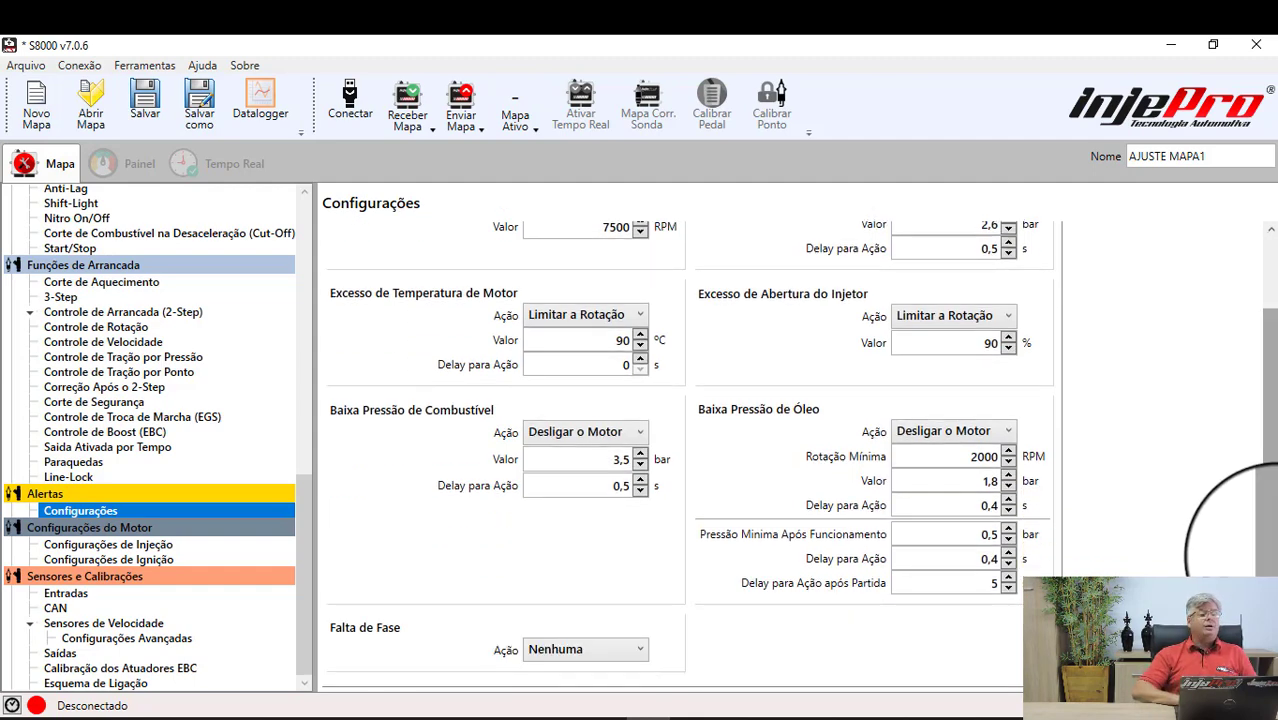
scroll(1230, 510, up, 1)
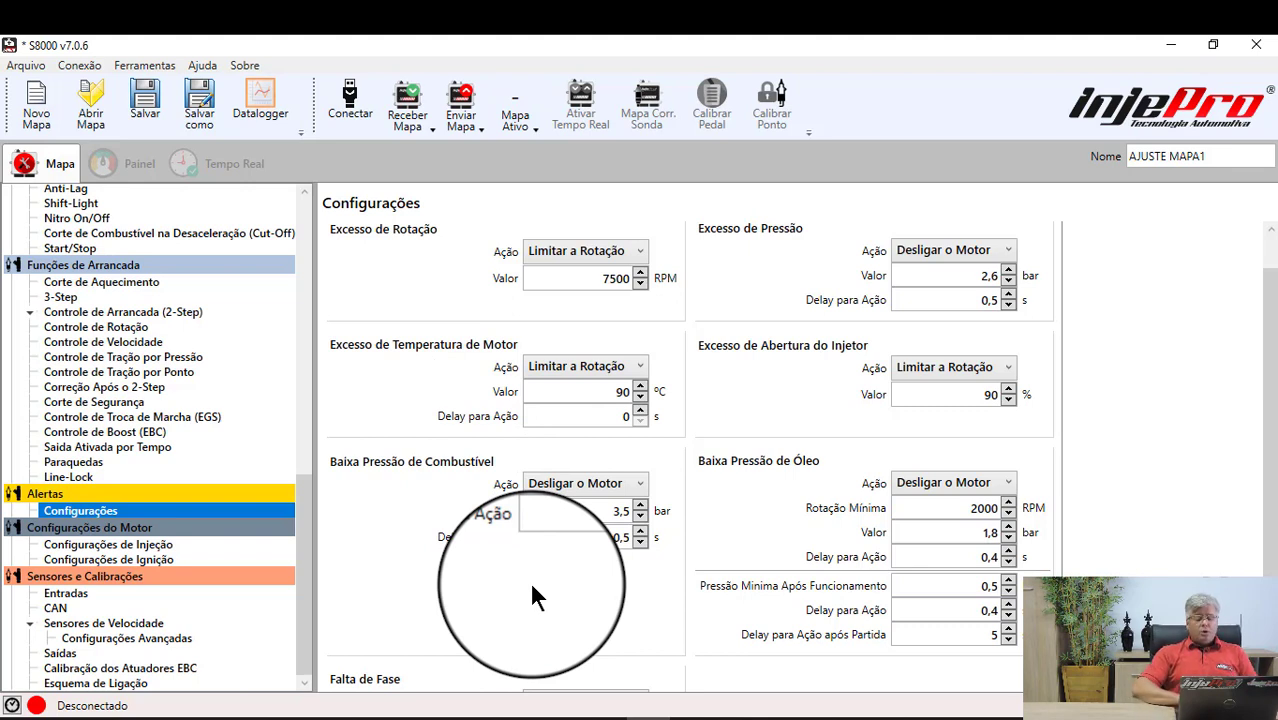
click(628, 482)
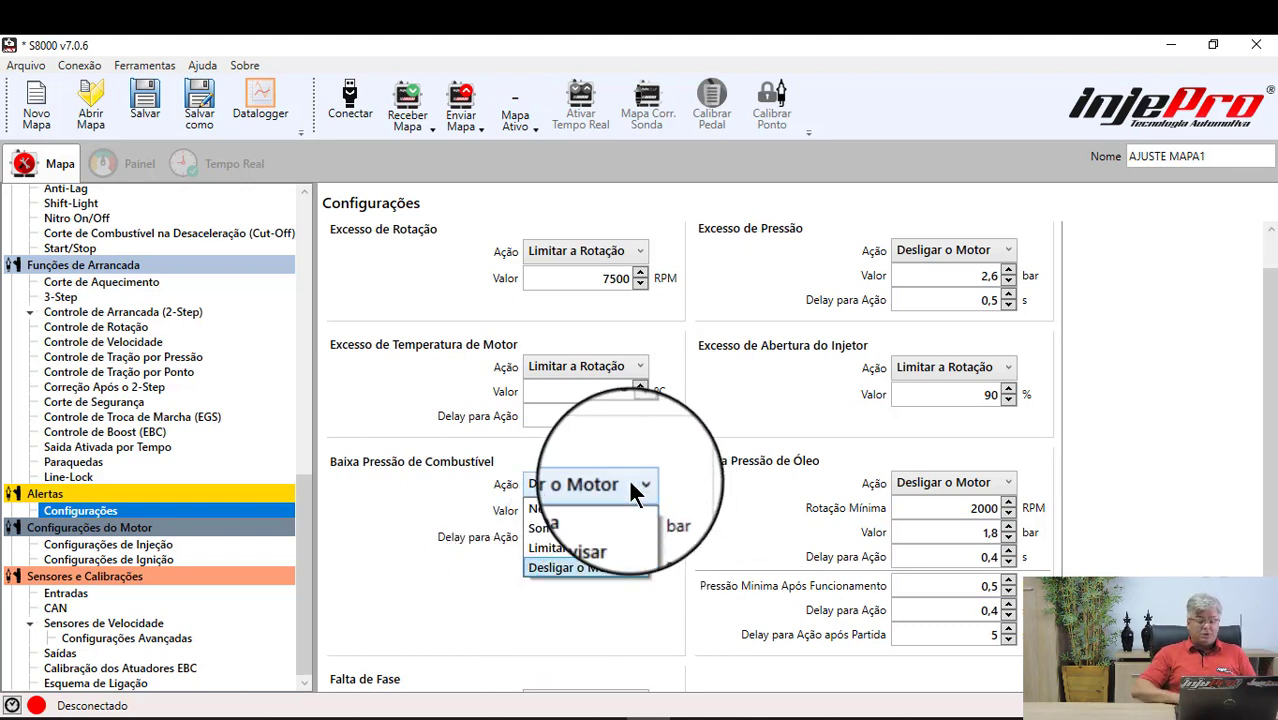
click(582, 561)
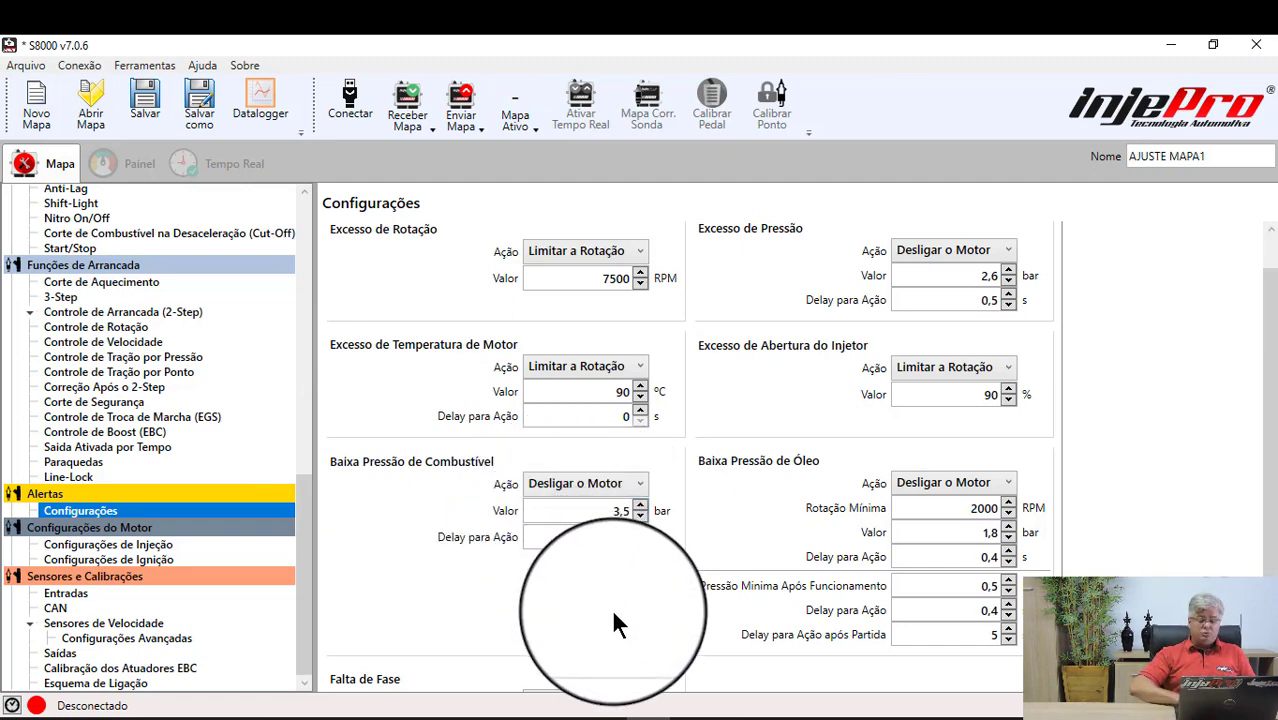
Set the action delay of the Baixa Pressão de Combustível alert to 1,0 s
click(640, 542)
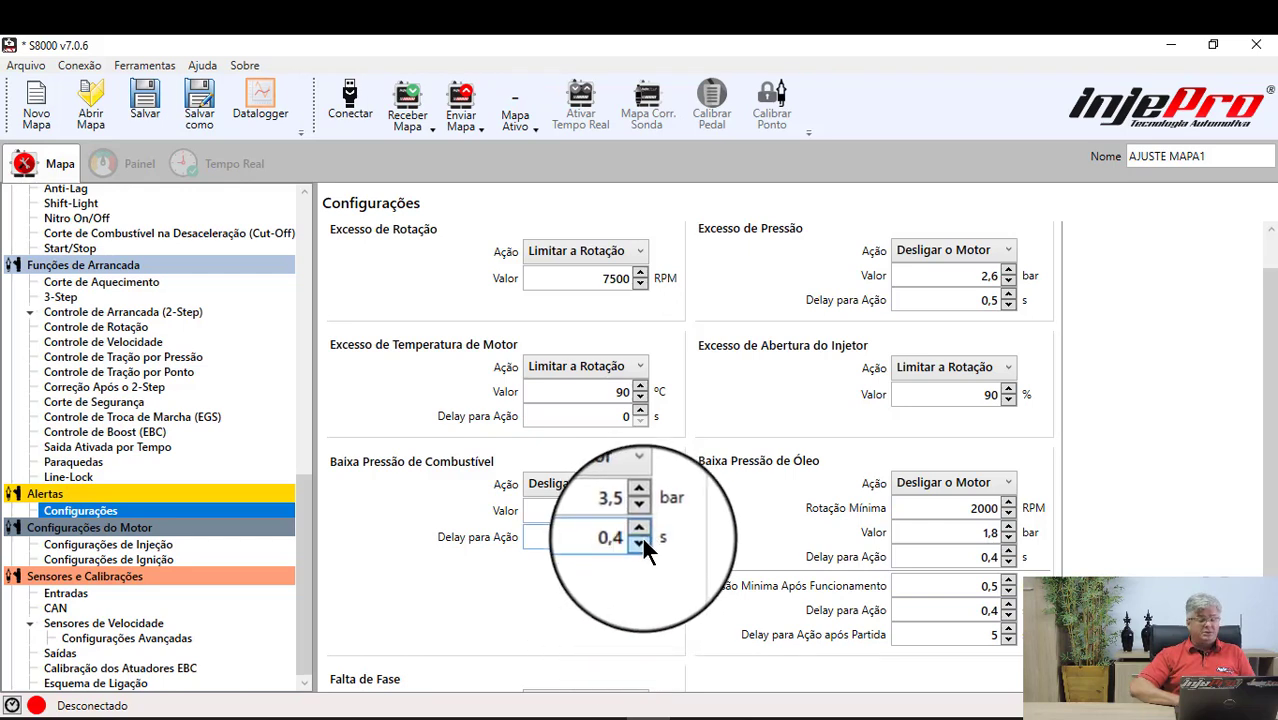
click(641, 531)
click(641, 531)
click(641, 531)
click(641, 531)
click(641, 531)
click(641, 531)
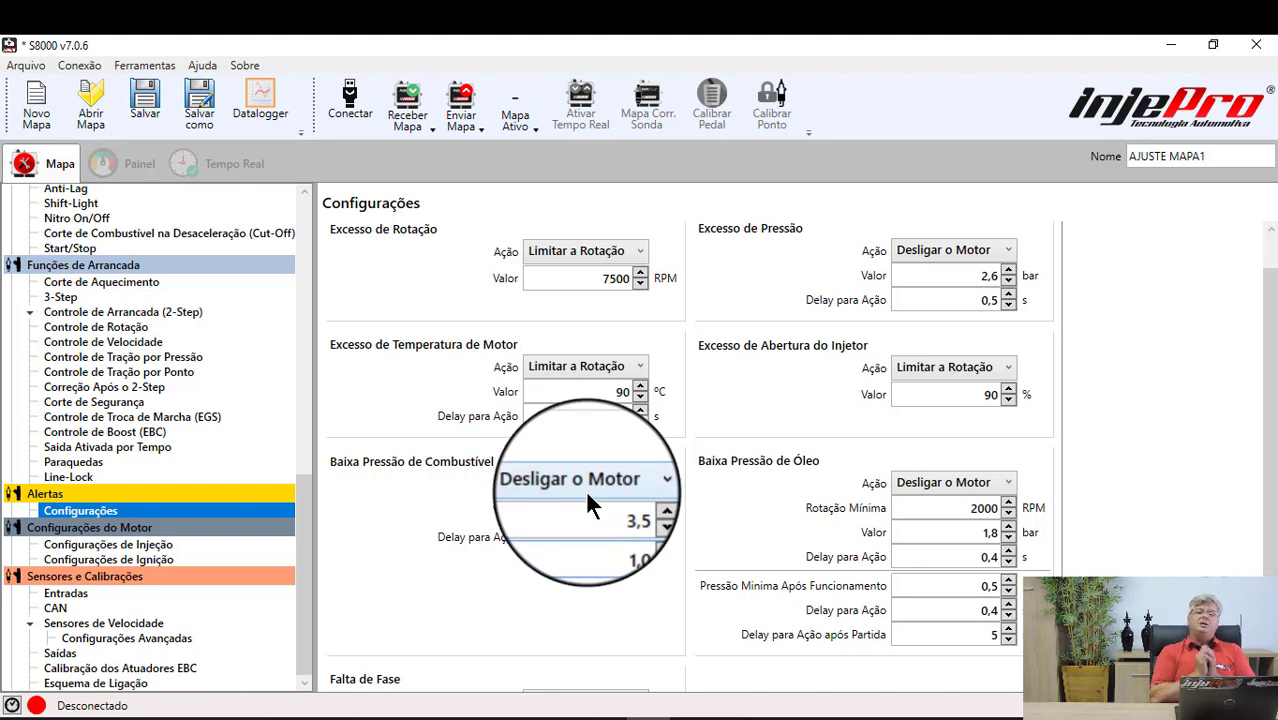
Change the action of the Baixa Pressão de Combustível alert to Limitar a Rotação
mouse_move(588, 495)
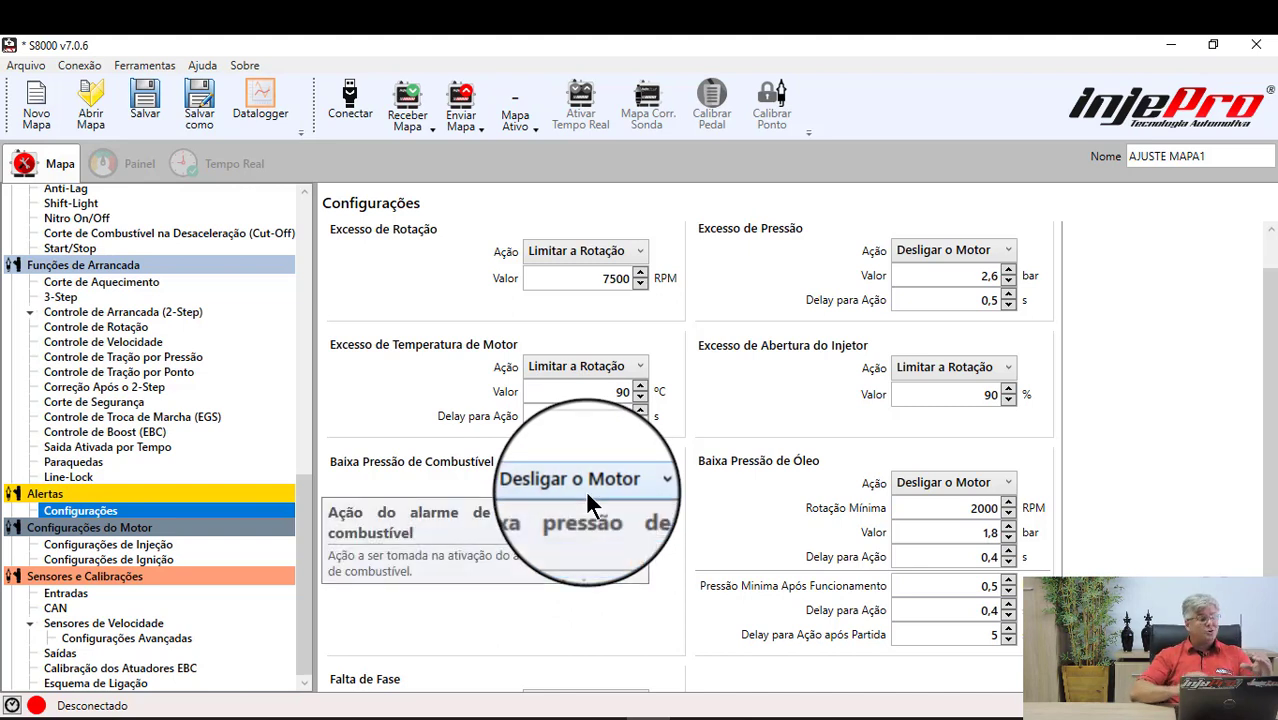
click(586, 483)
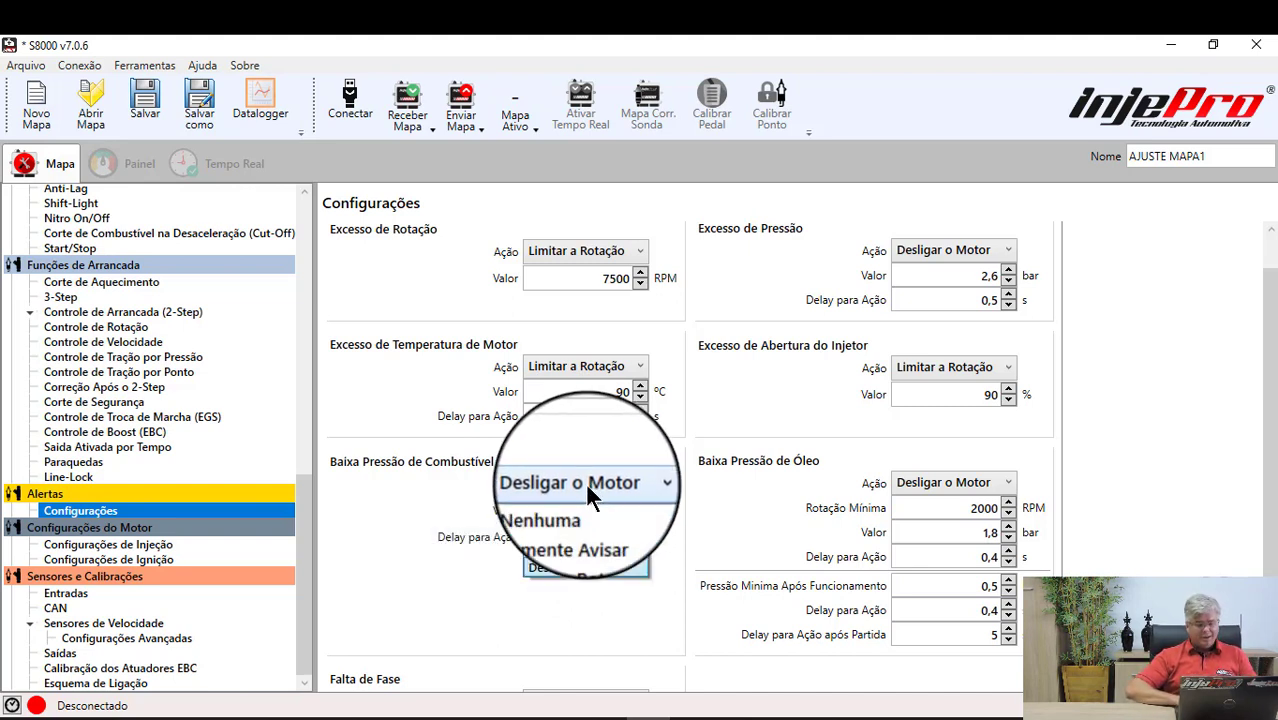
click(550, 548)
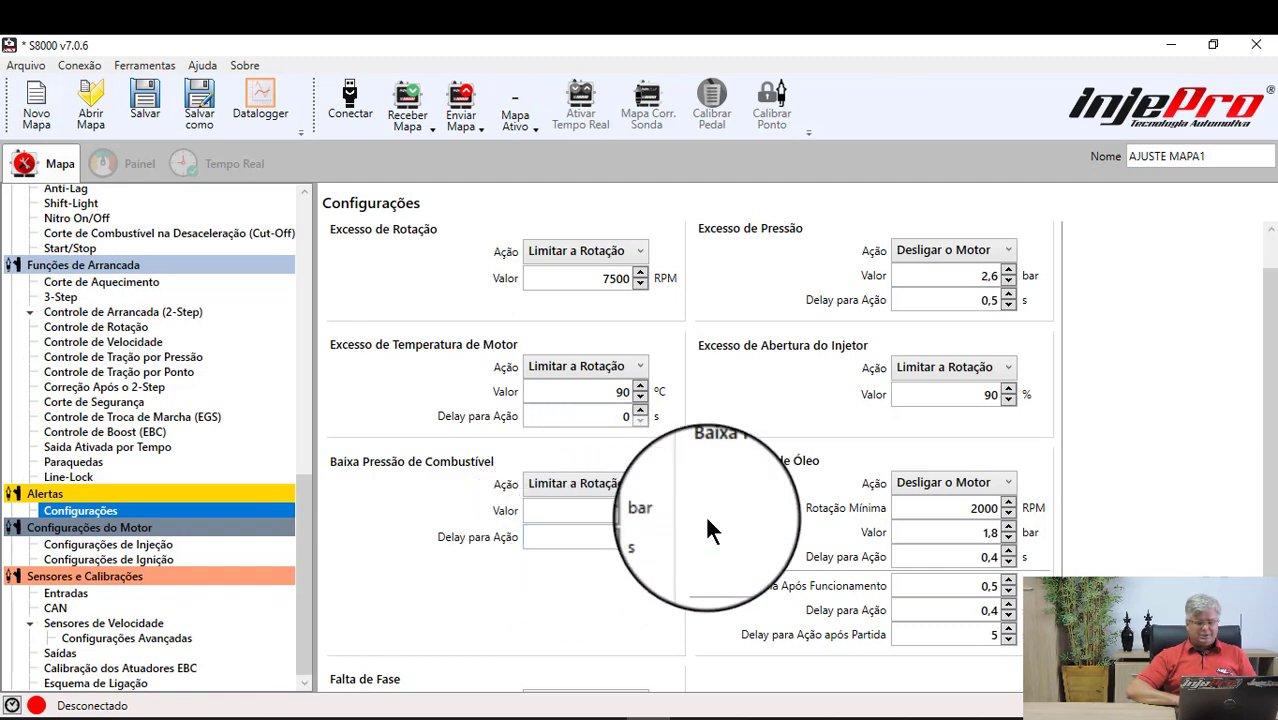
Set the Rotação em Modo de Segurança to 3000 RPM
scroll(1240, 400, up, 1)
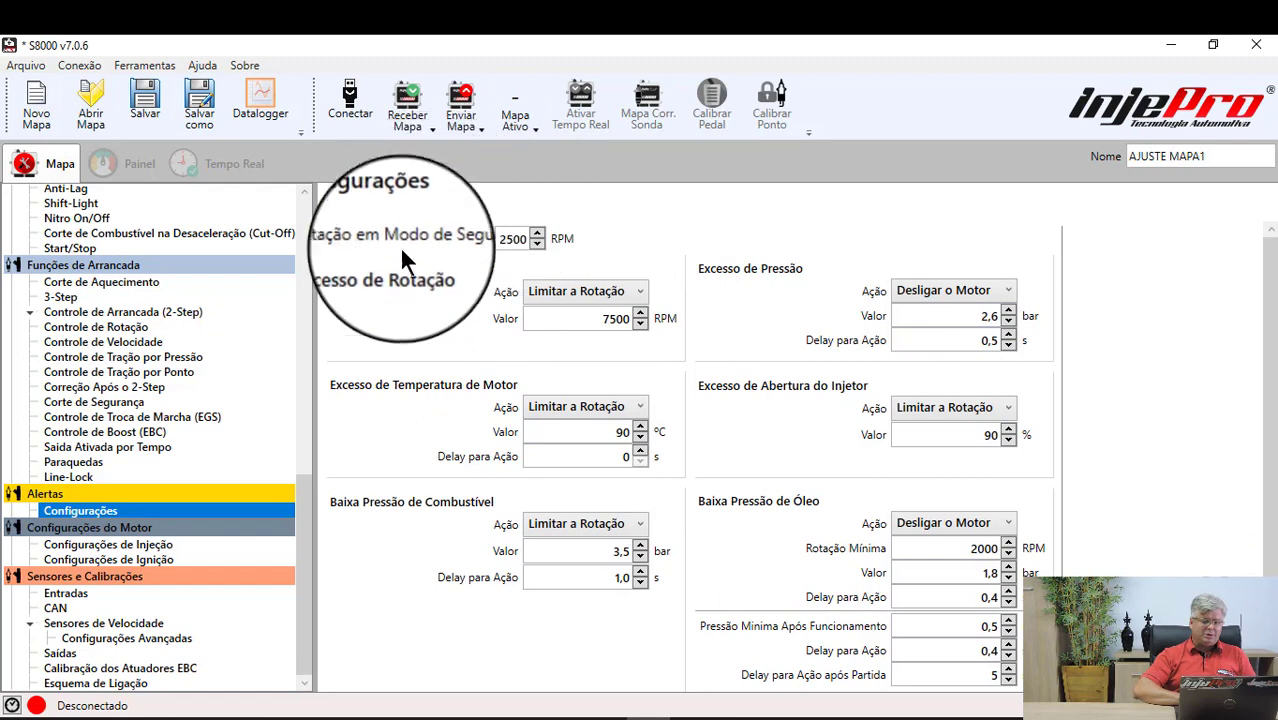
click(537, 244)
double_click(537, 245)
click(537, 245)
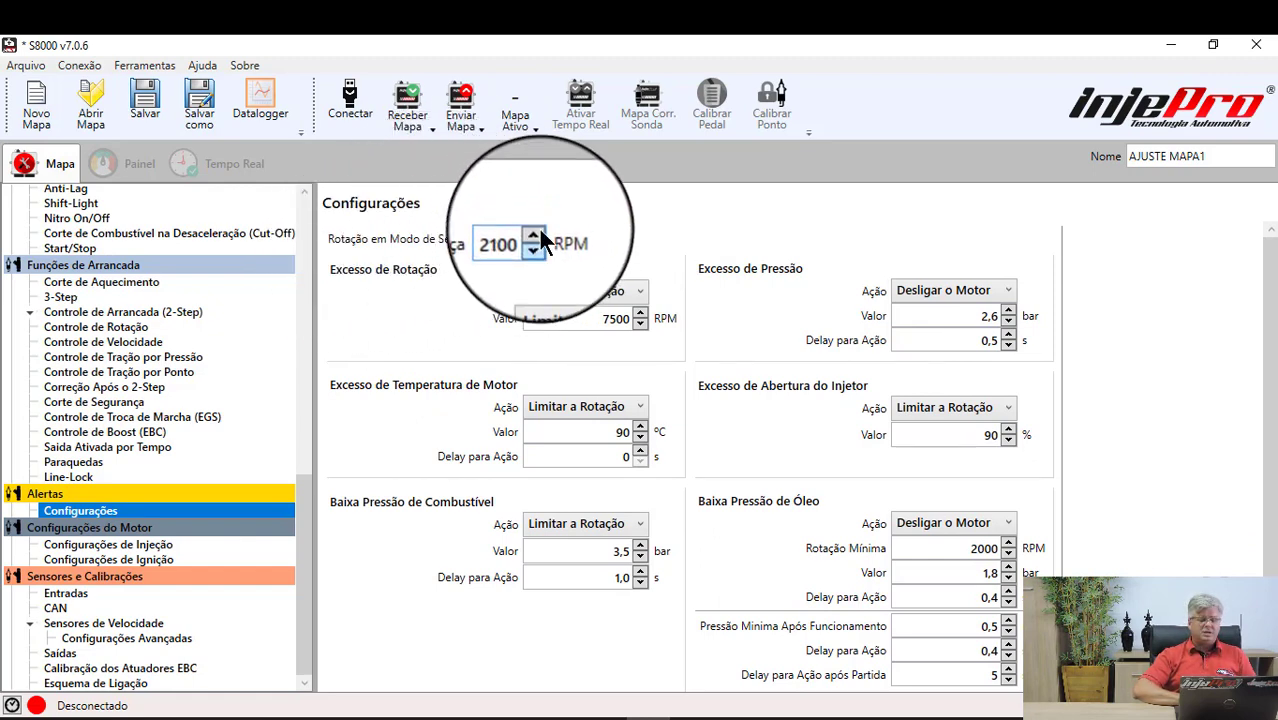
double_click(537, 238)
triple_click(537, 238)
click(537, 238)
double_click(537, 238)
click(537, 238)
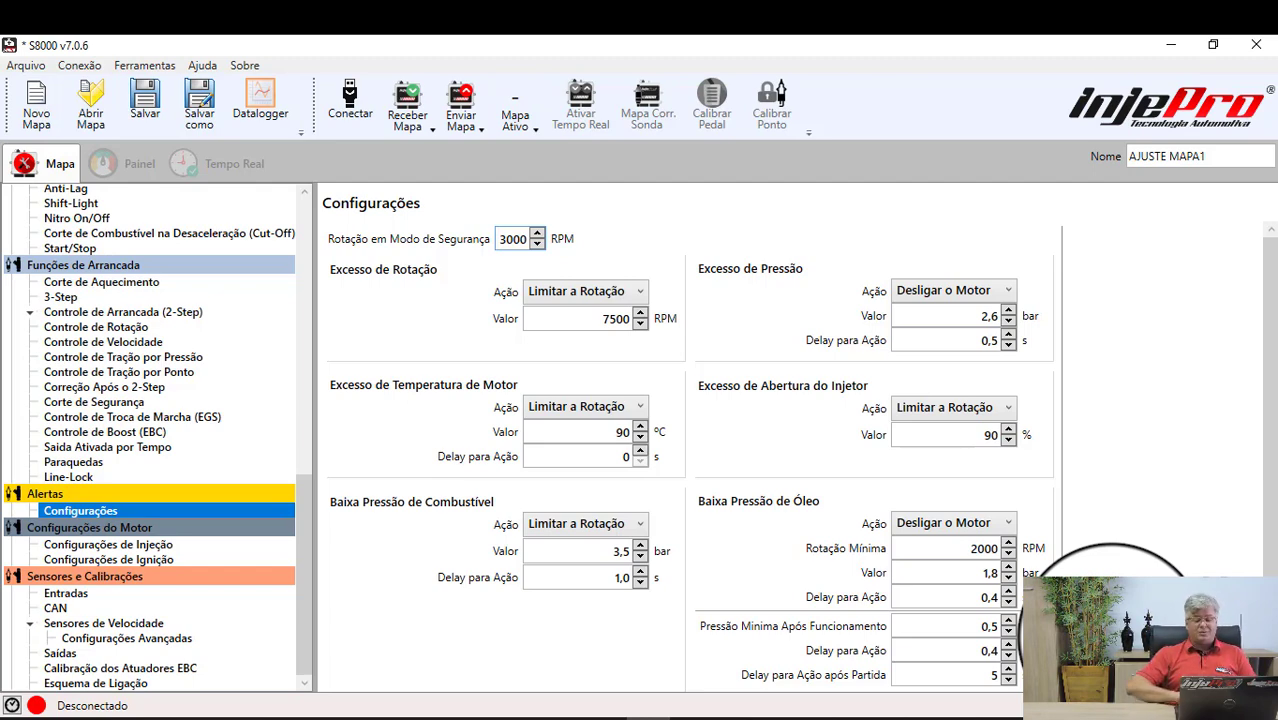
Set the Baixa Pressão de Óleo alert's action to Limitar a Rotação and its first action delay to 0,5 s
scroll(1230, 330, down, 2)
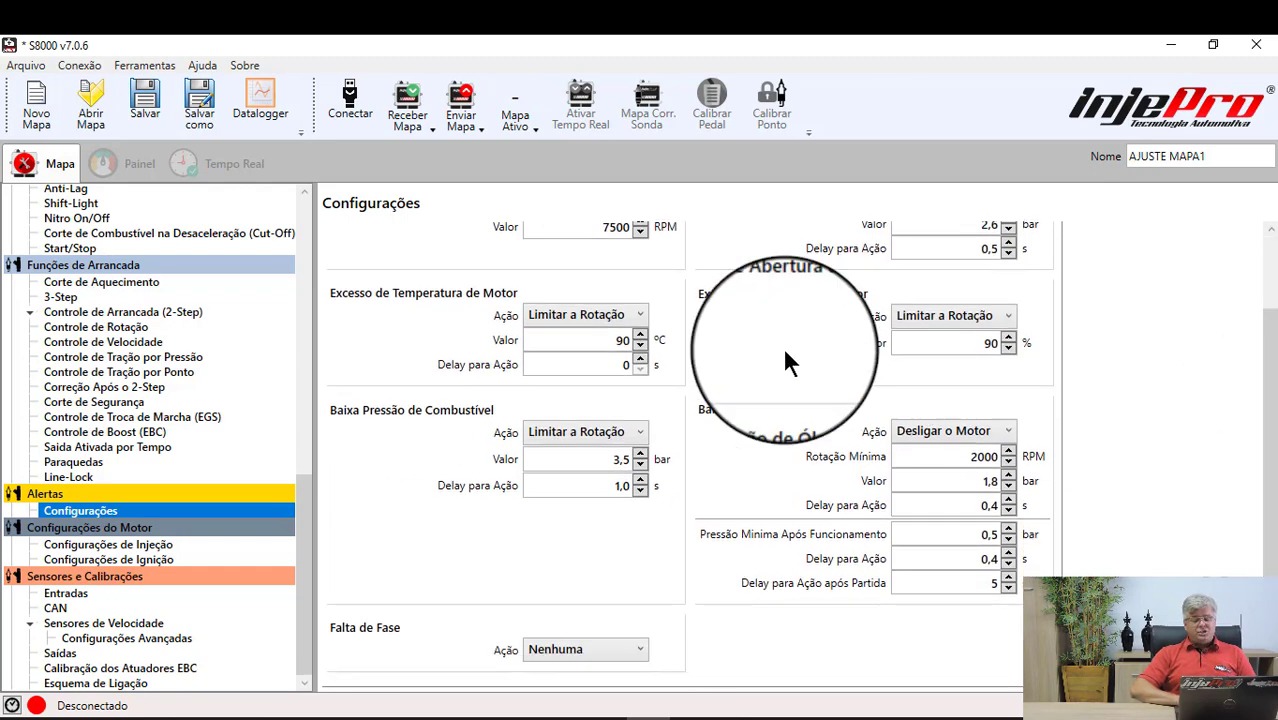
mouse_move(997, 557)
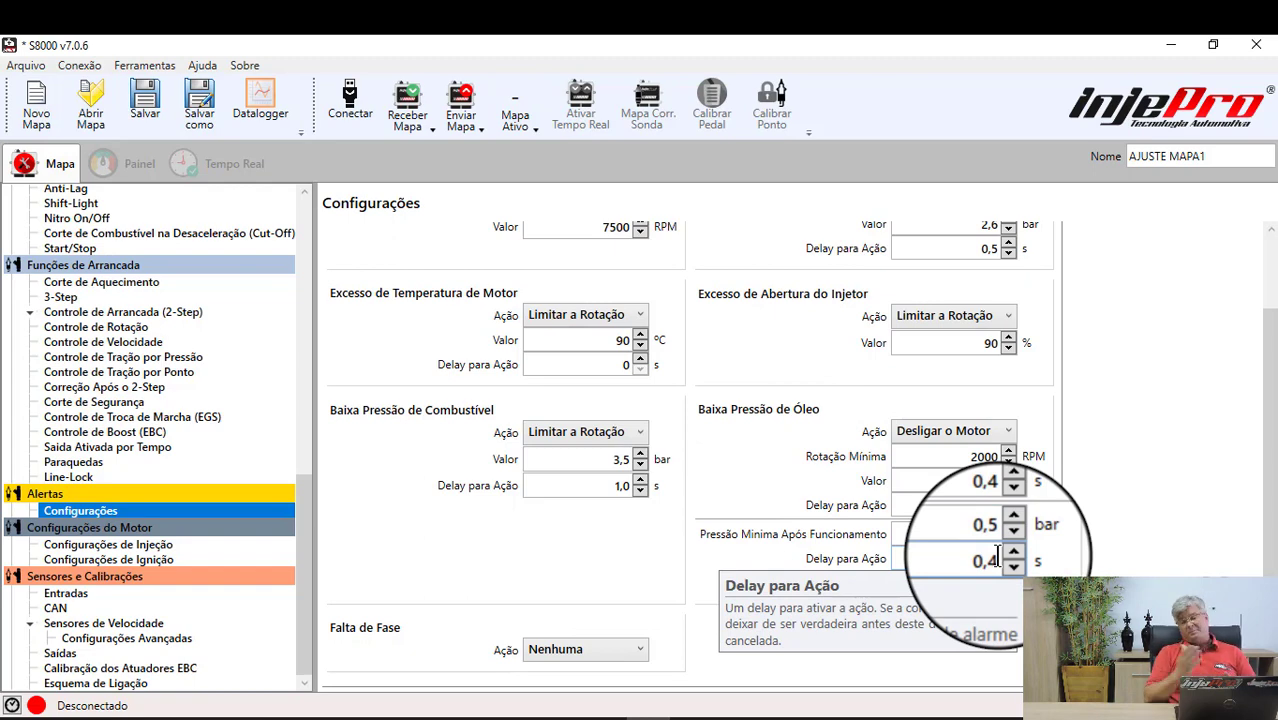
click(895, 431)
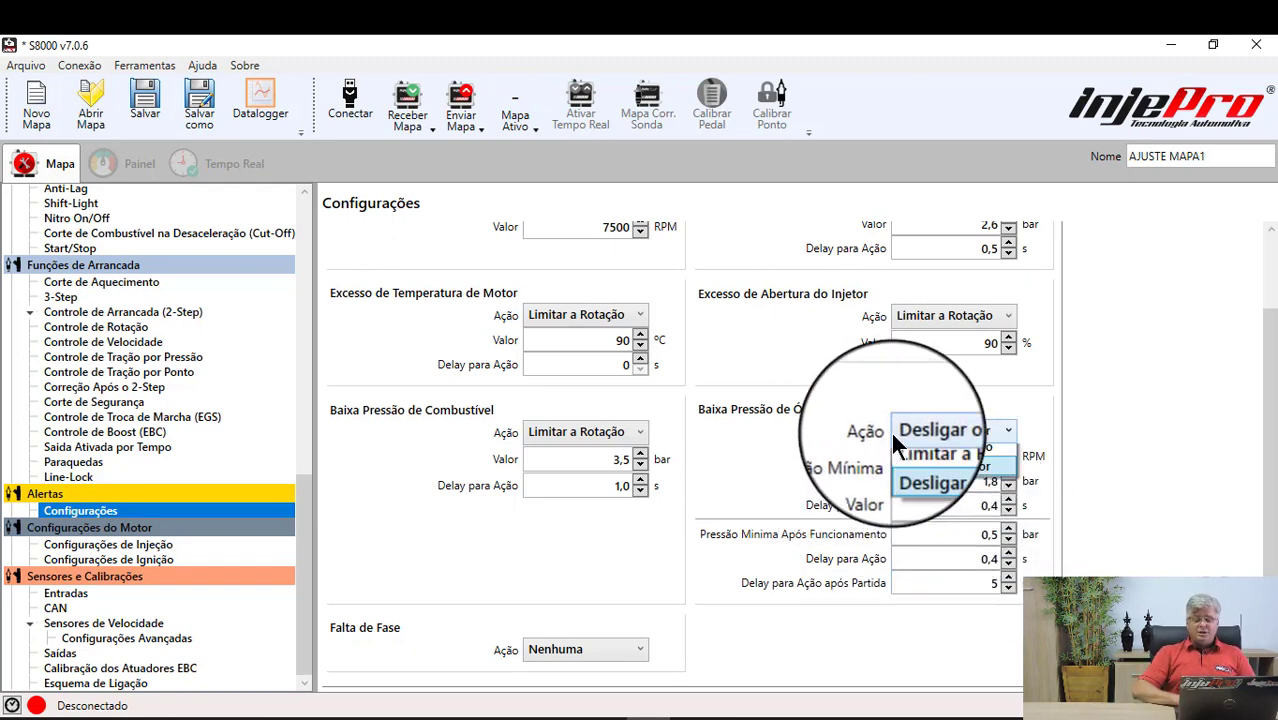
click(931, 493)
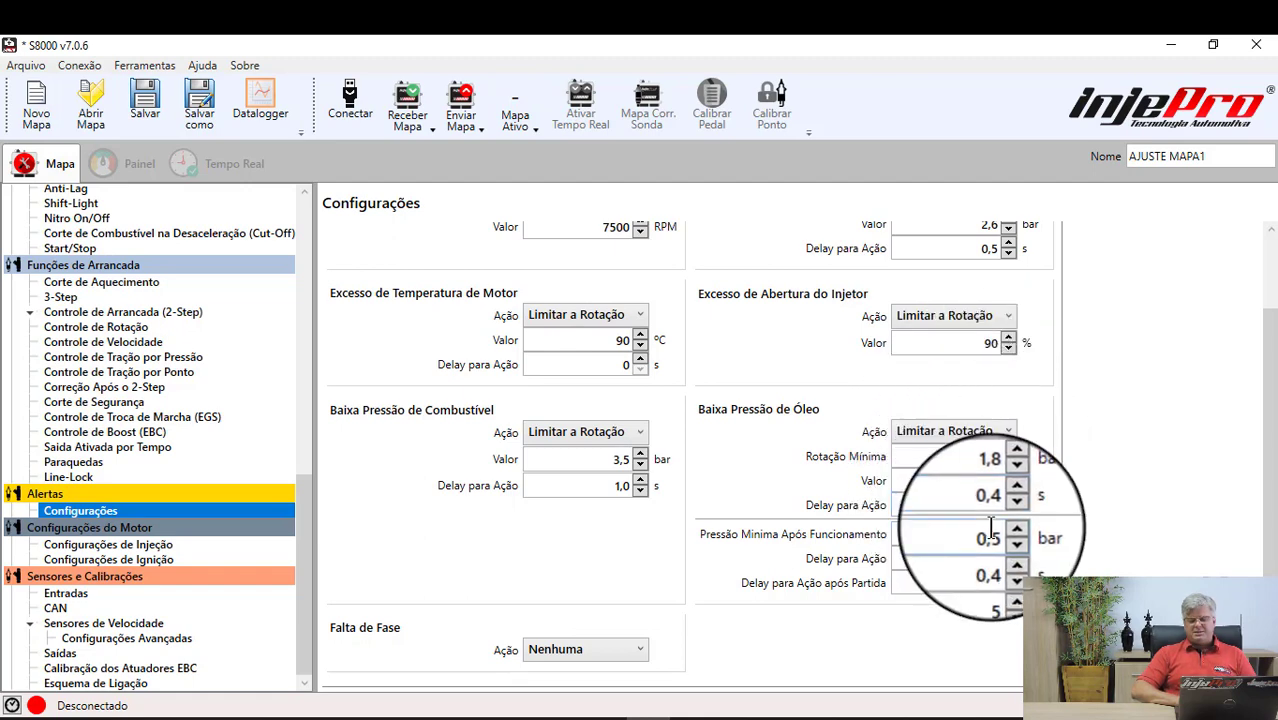
click(1006, 500)
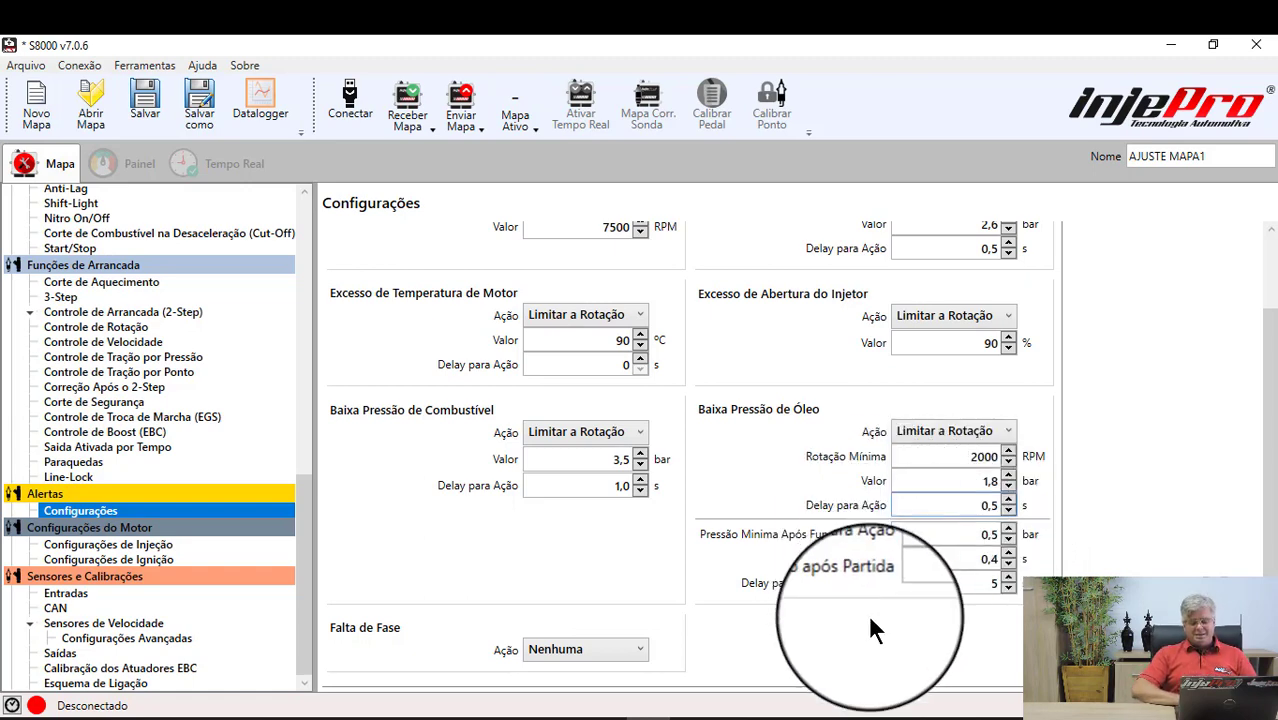
Lower the oil alert's Pressão Mínima Após Funcionamento to Off, raise it again, and view the description of Delay para Ação após Partida
click(1010, 541)
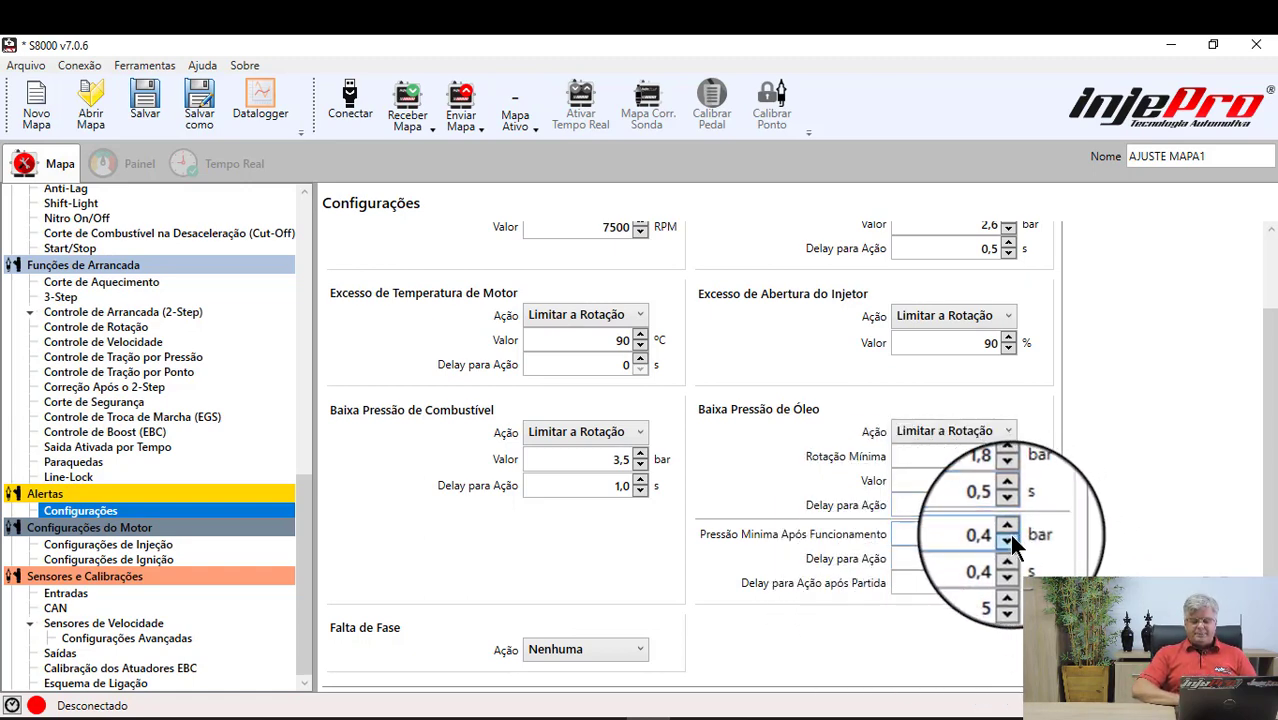
click(1010, 541)
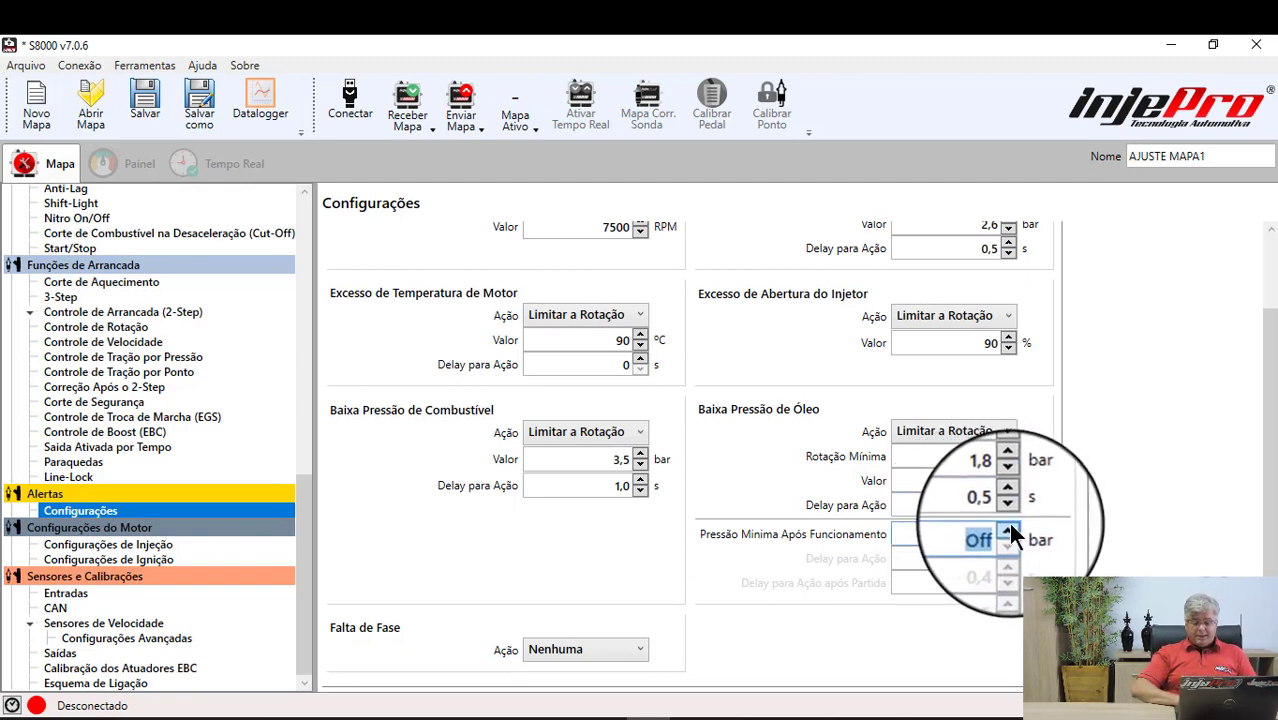
click(1009, 533)
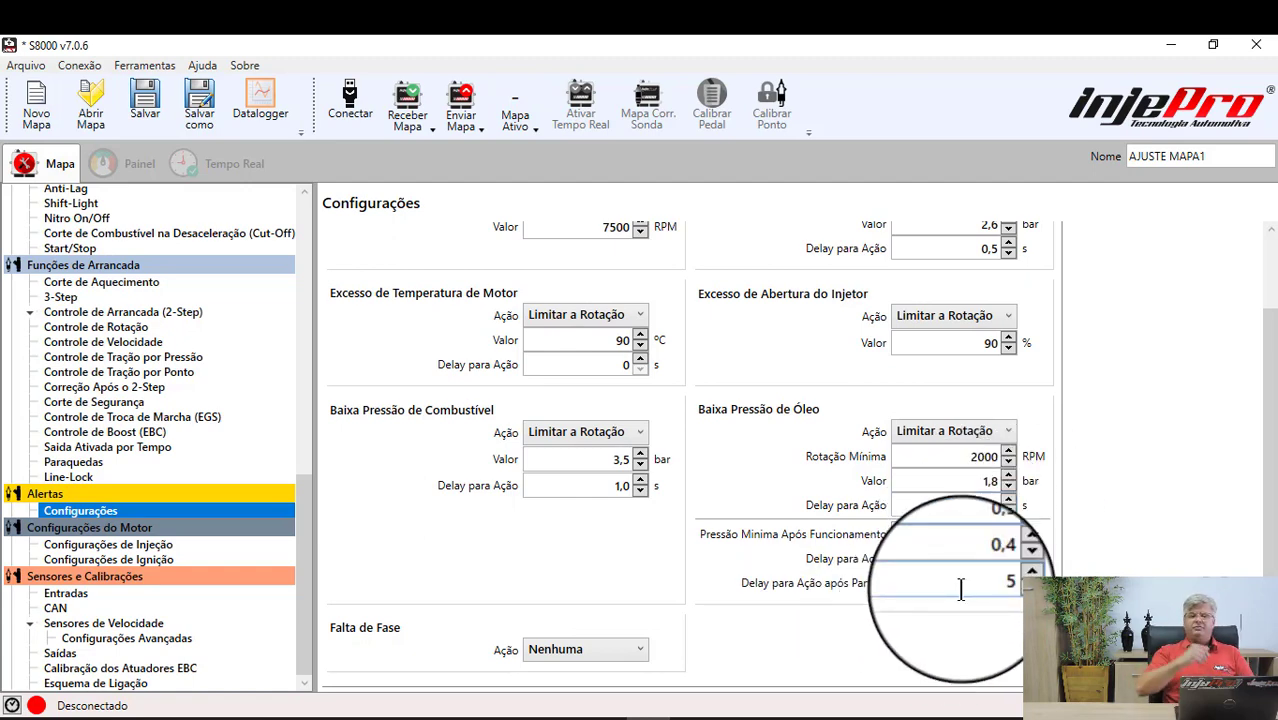
mouse_move(960, 590)
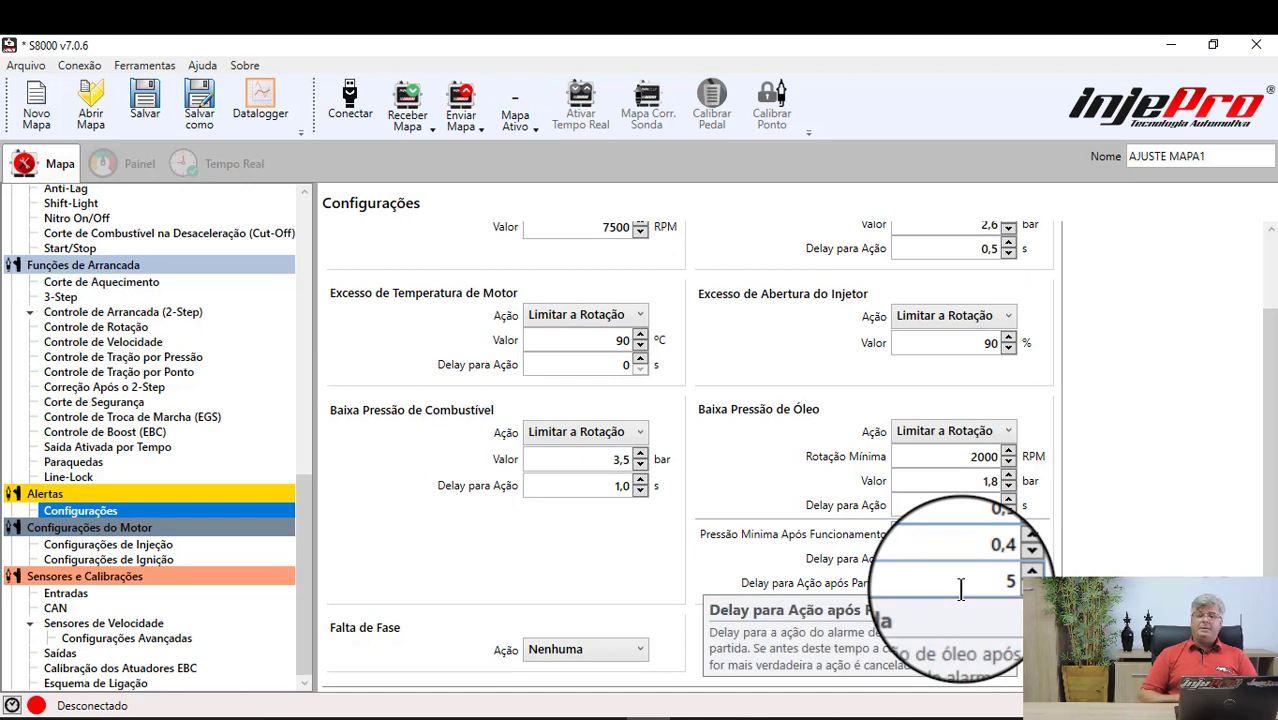